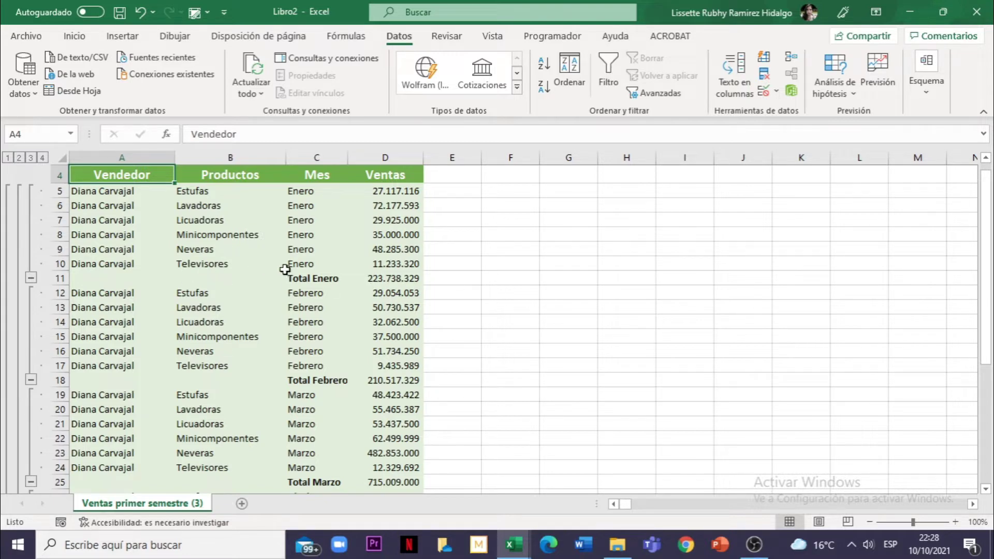
# Check the Enero and Febrero subtotals, then collapse and expand the outline levels before restoring every row
pyautogui.click(314, 279)
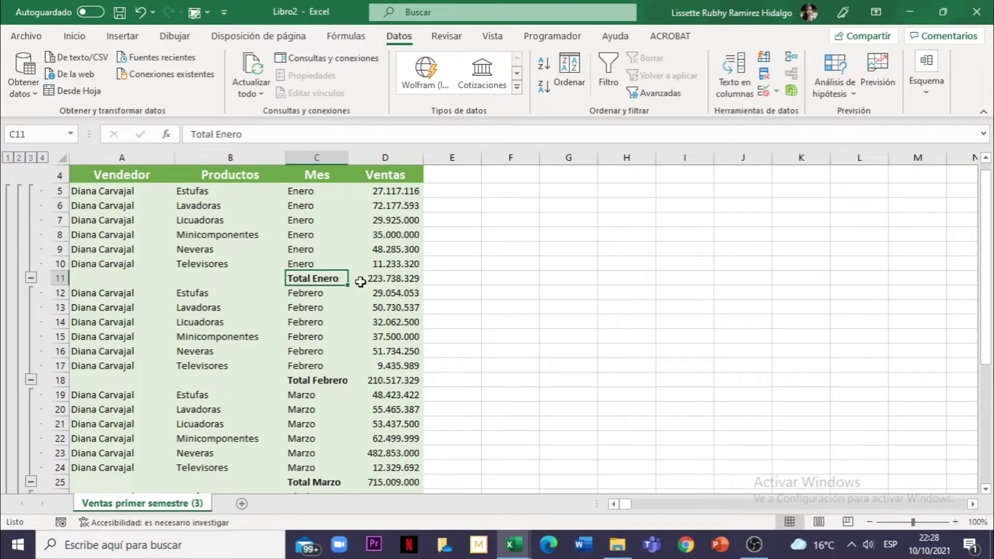
pyautogui.click(395, 384)
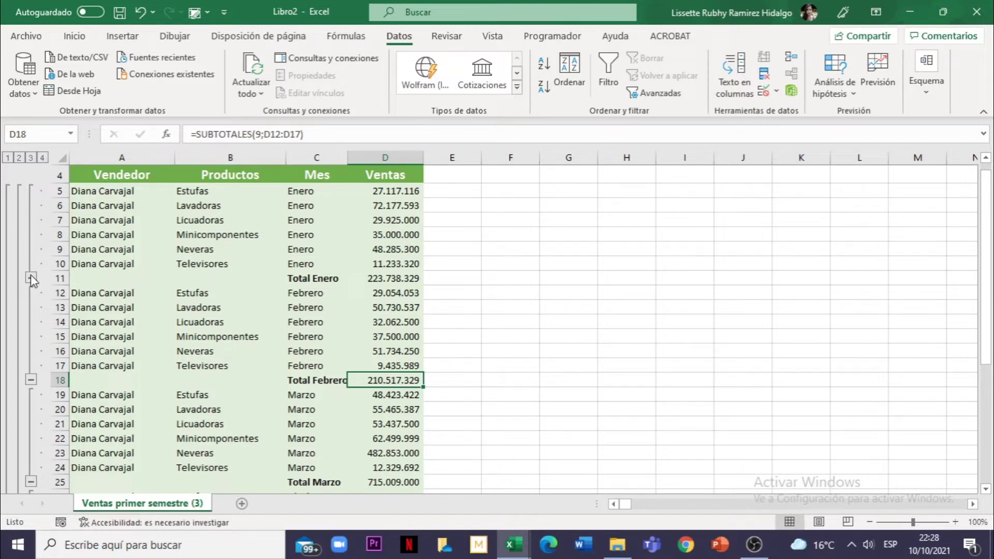
pyautogui.click(31, 279)
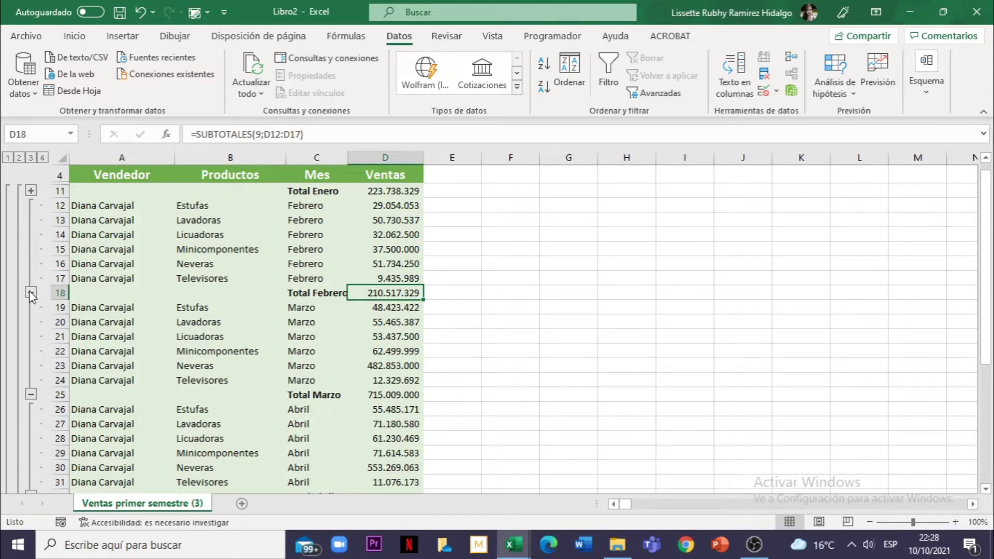
pyautogui.click(30, 191)
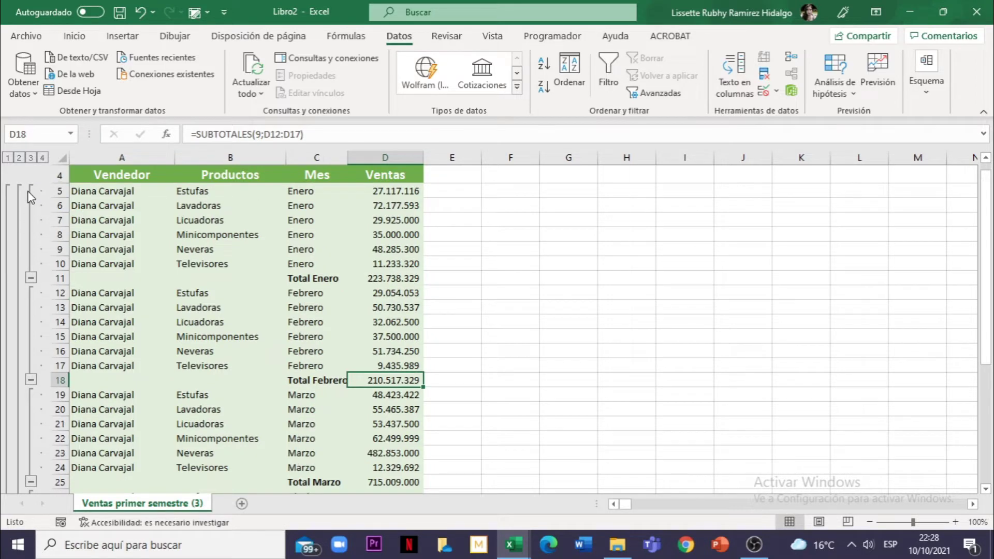
pyautogui.click(28, 280)
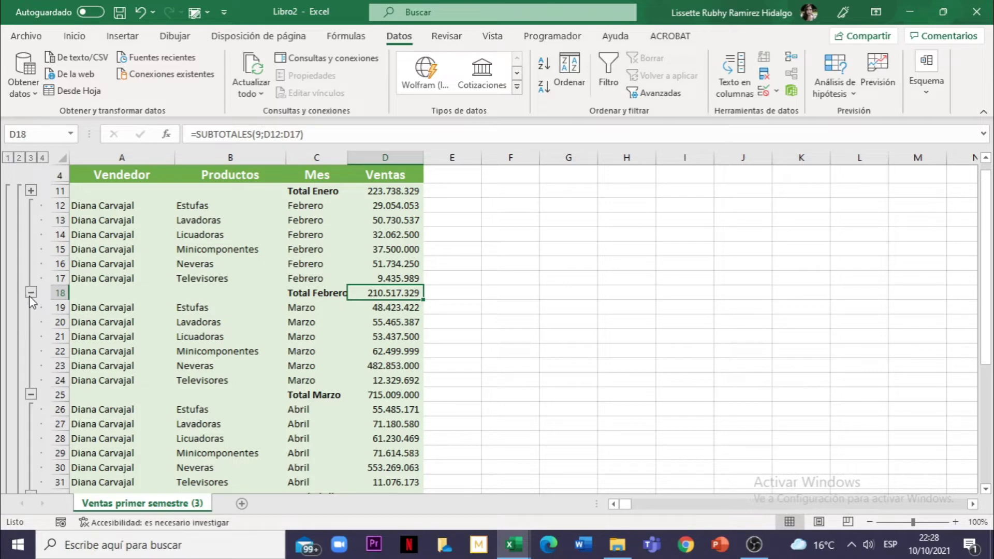
pyautogui.click(30, 291)
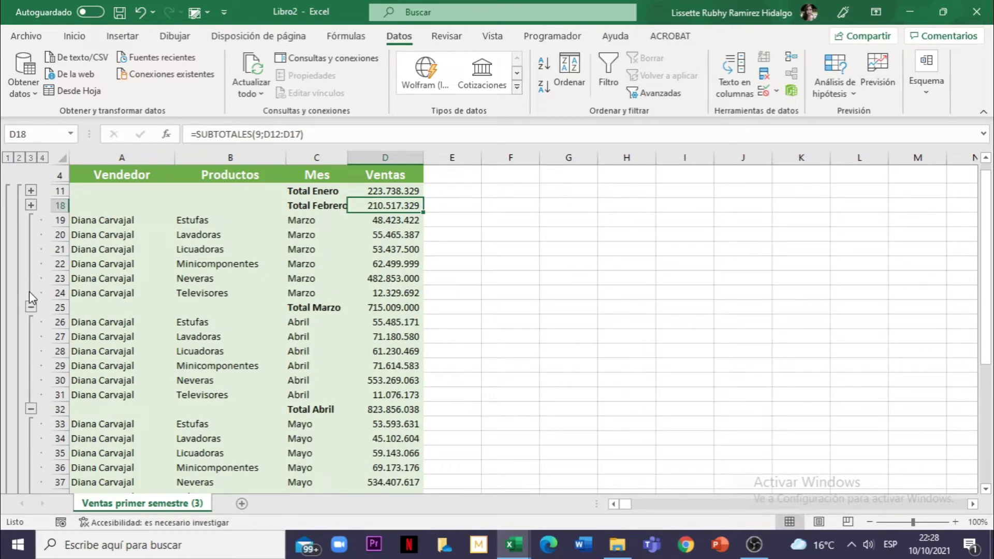
pyautogui.click(7, 158)
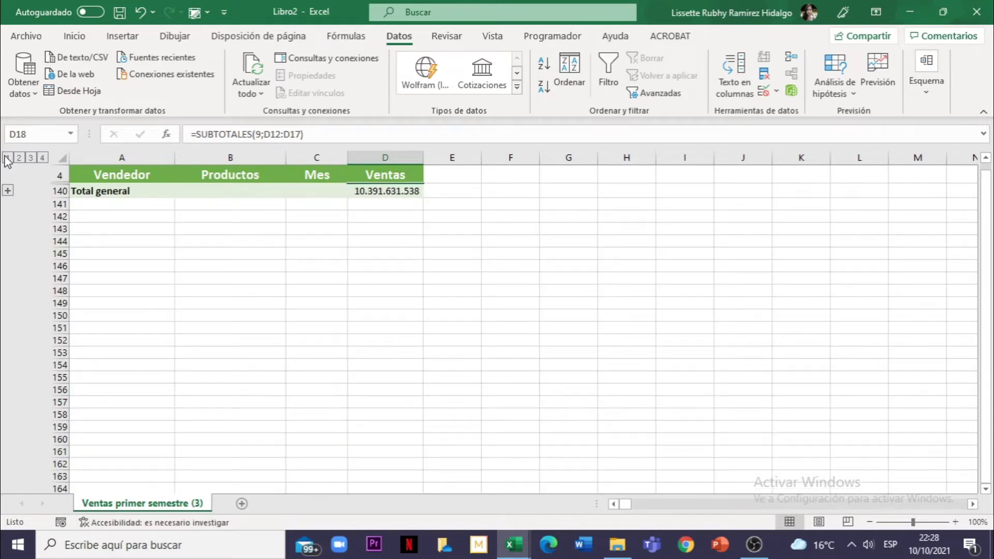
pyautogui.click(41, 155)
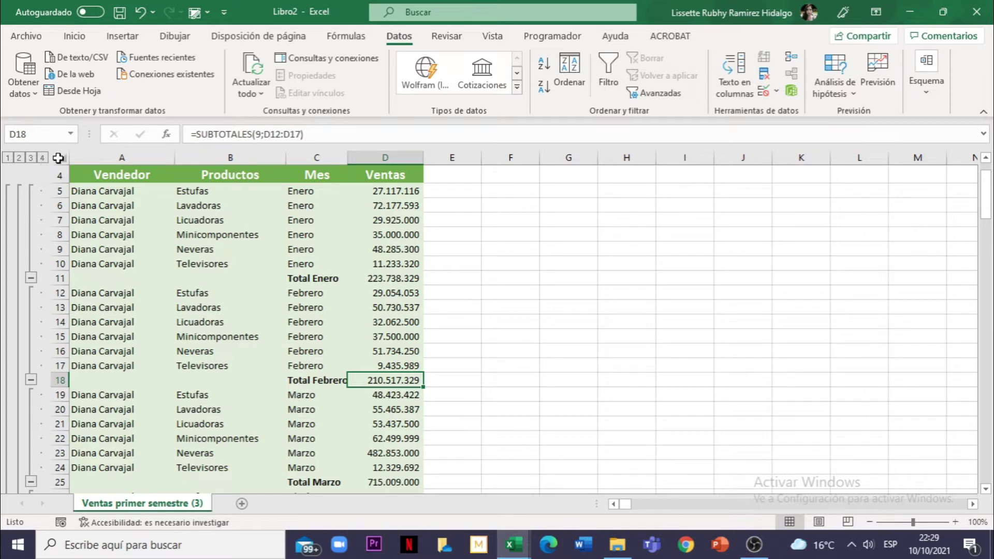
# Open Subtotal for the sales table and move the dialog away from the data
pyautogui.click(197, 260)
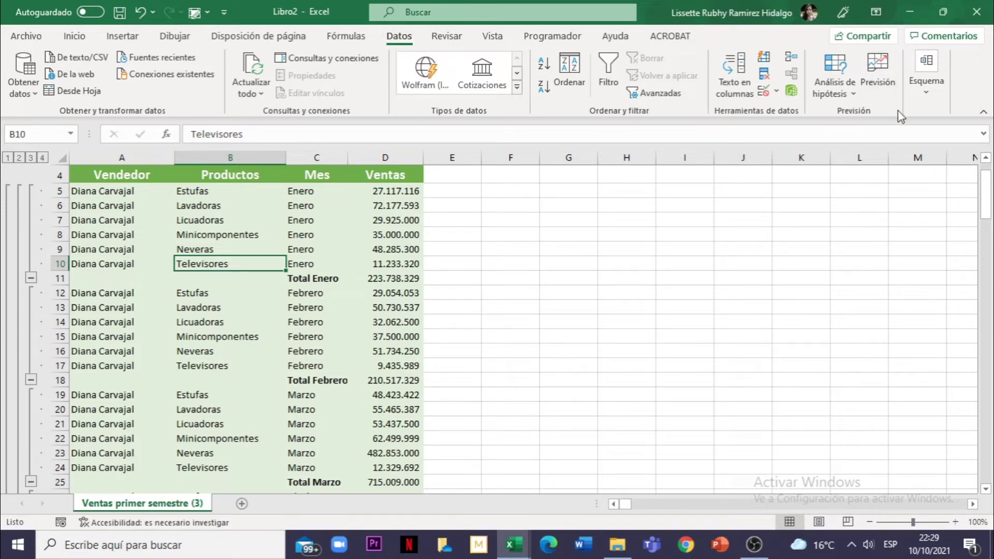
pyautogui.click(925, 106)
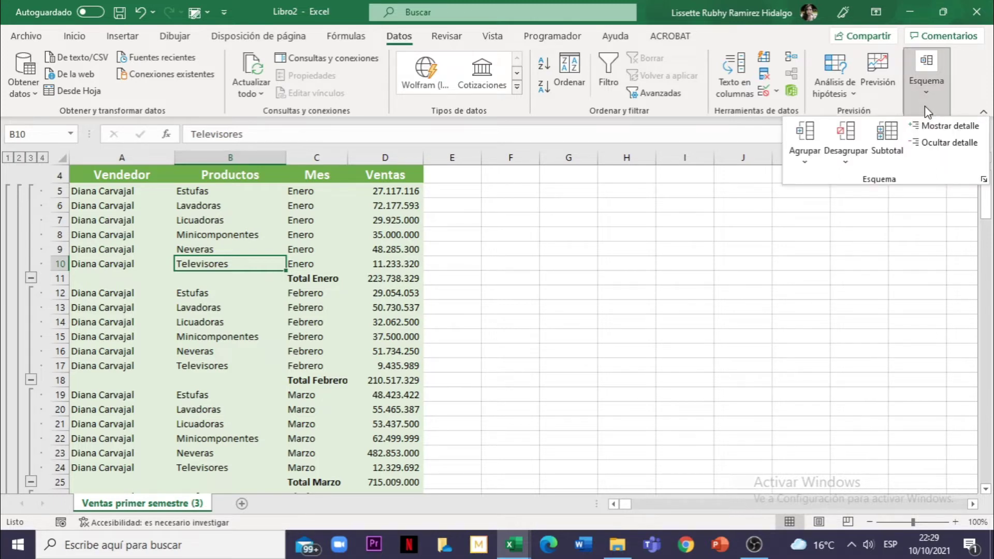
pyautogui.click(887, 136)
pyautogui.moveTo(573, 146); pyautogui.dragTo(539, 138)
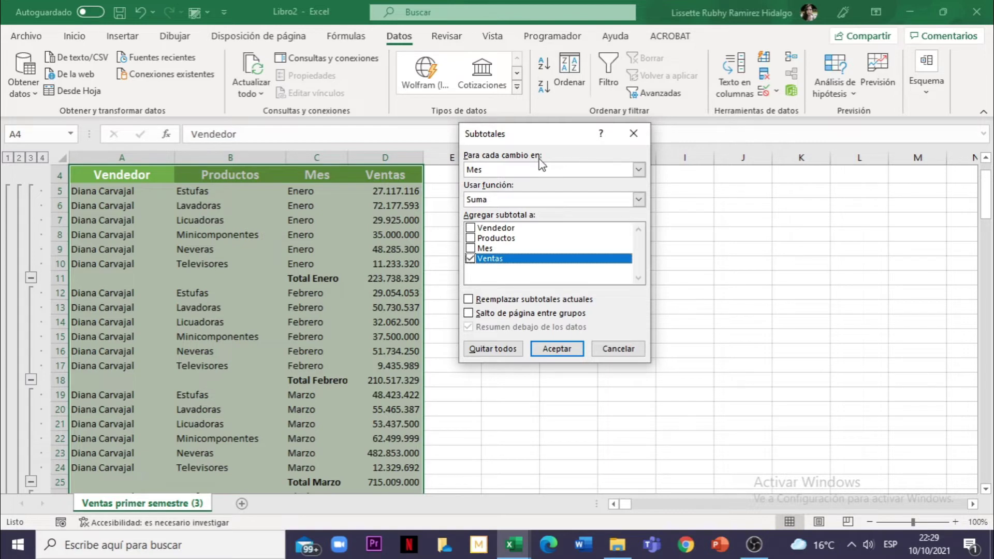
# Group the subtotals at each change in Vendedor instead of Mes
pyautogui.click(639, 171)
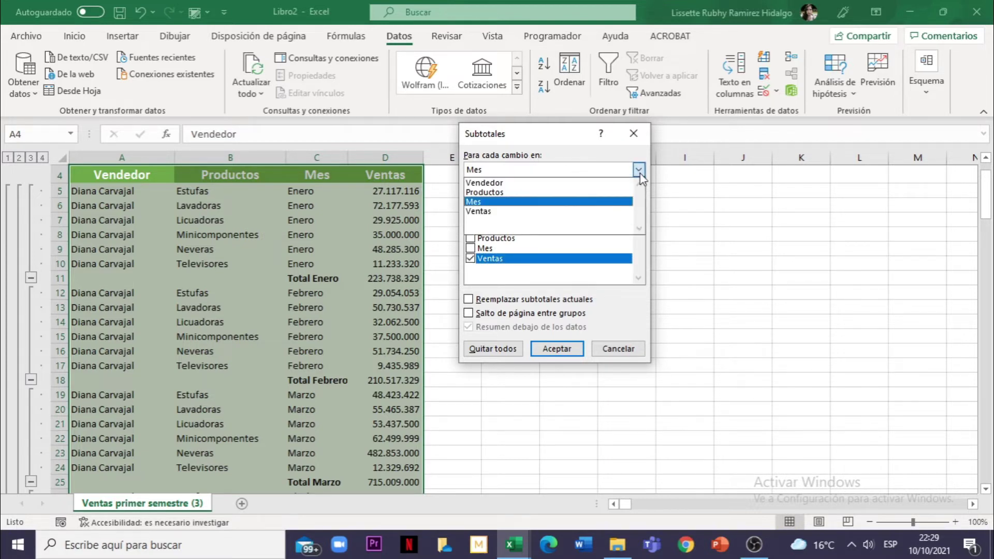
pyautogui.click(640, 173)
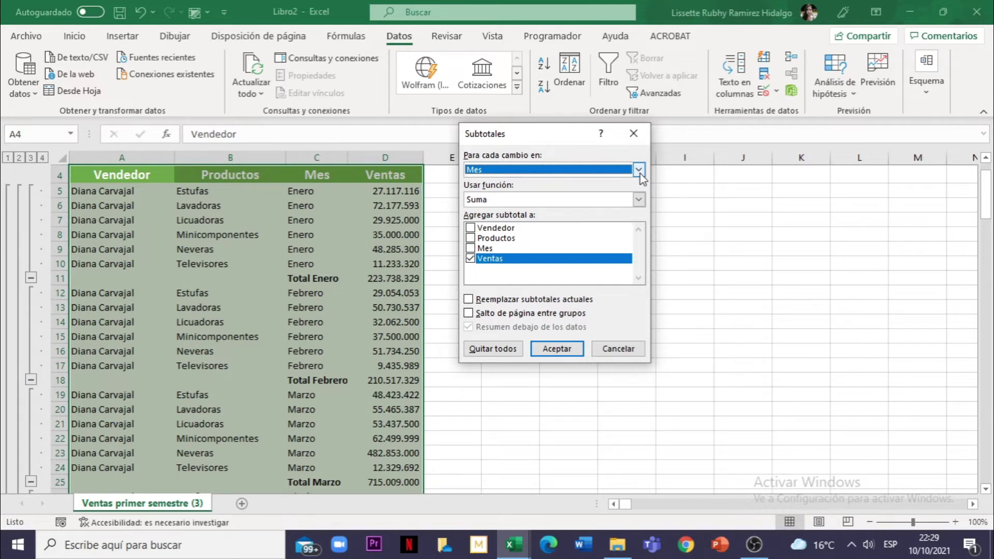
pyautogui.click(640, 170)
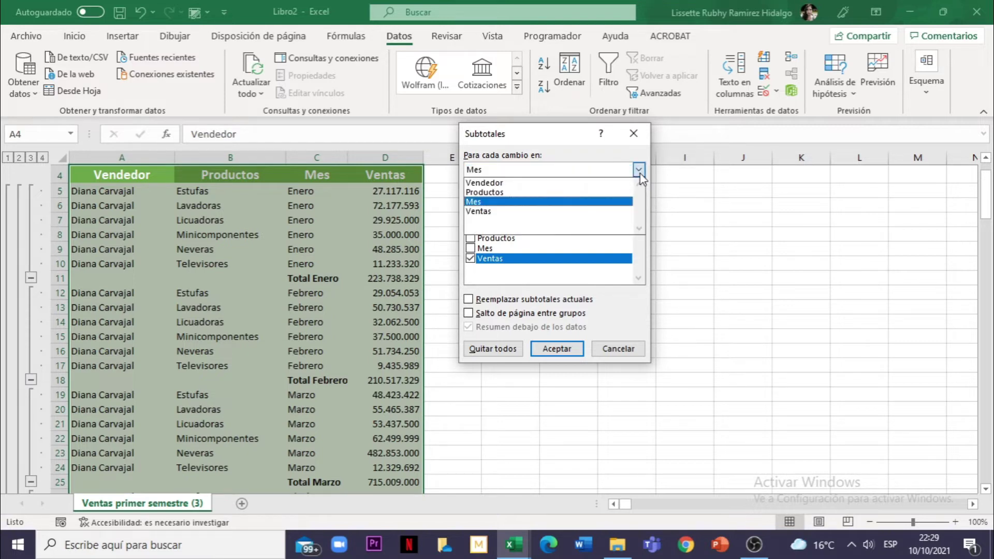
pyautogui.click(489, 183)
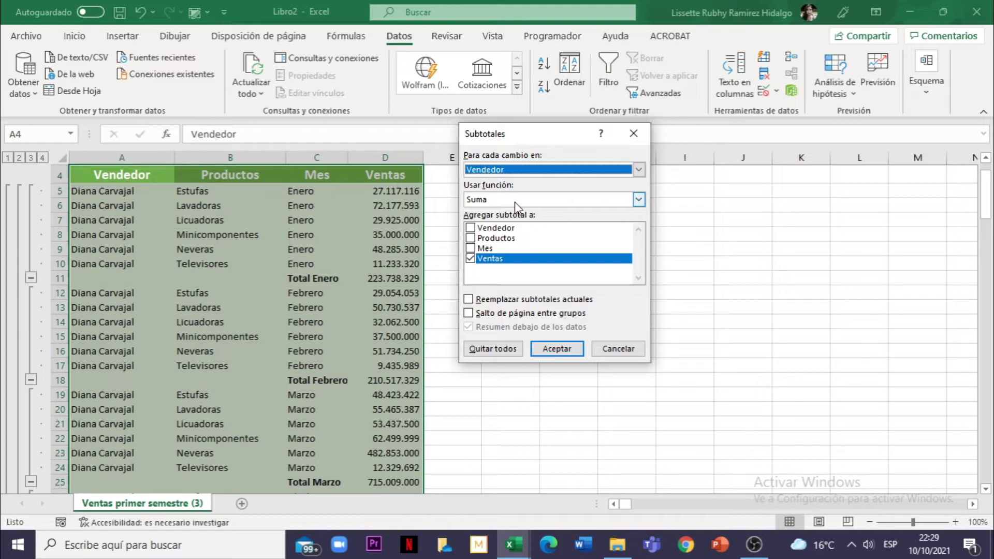
pyautogui.click(639, 199)
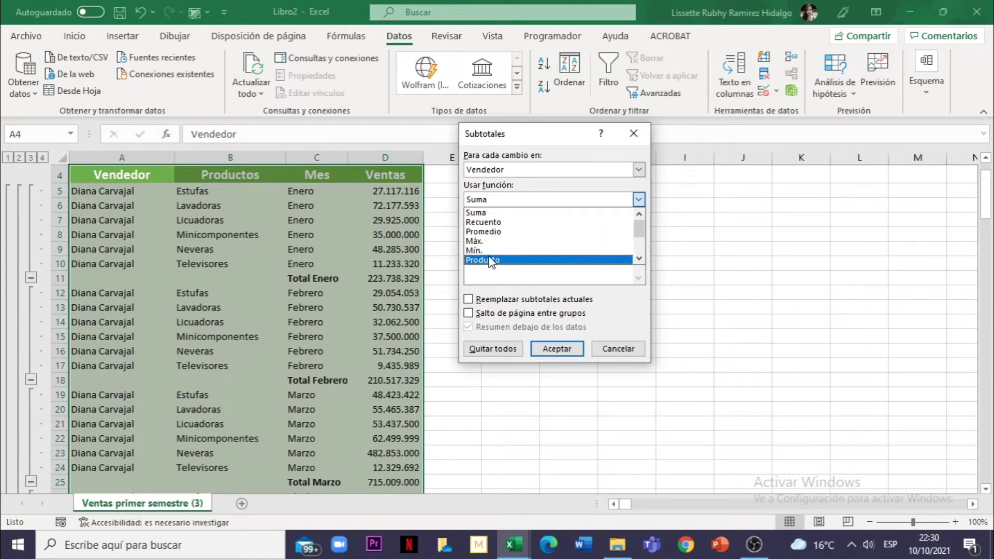
# Scroll through the function list and pick Recuento instead of Suma
pyautogui.click(639, 259)
pyautogui.click(638, 258)
pyautogui.click(639, 258)
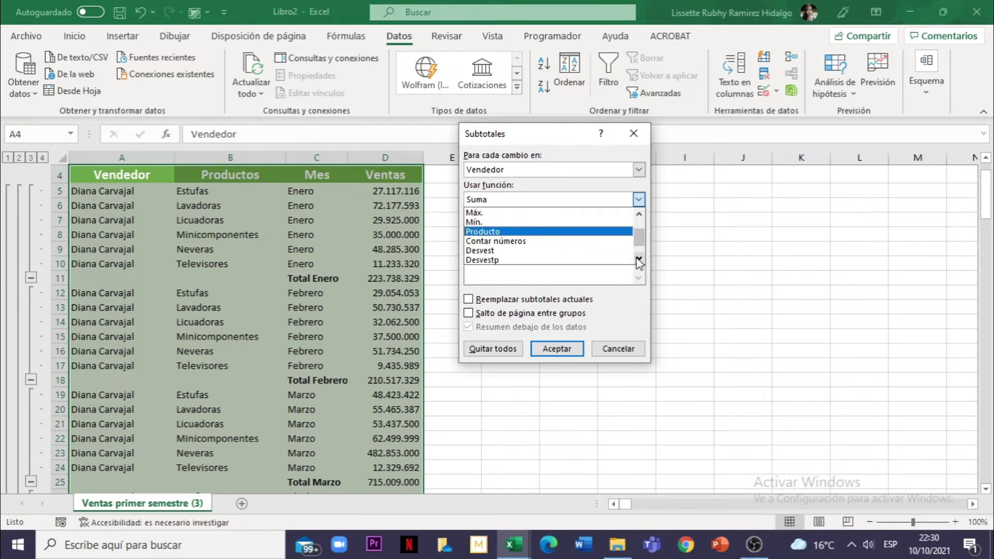
pyautogui.click(639, 259)
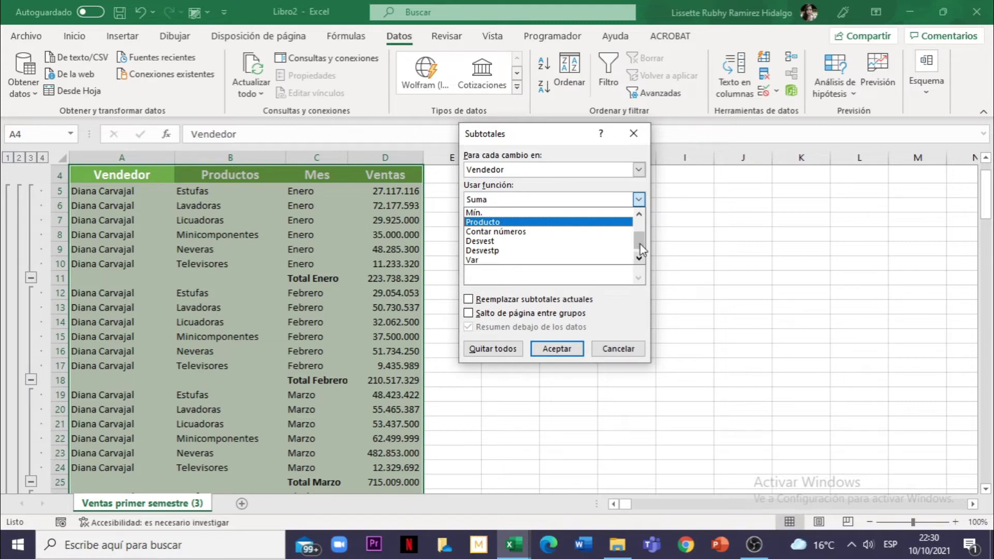
pyautogui.click(640, 215)
pyautogui.click(640, 214)
pyautogui.click(640, 214)
pyautogui.click(640, 214)
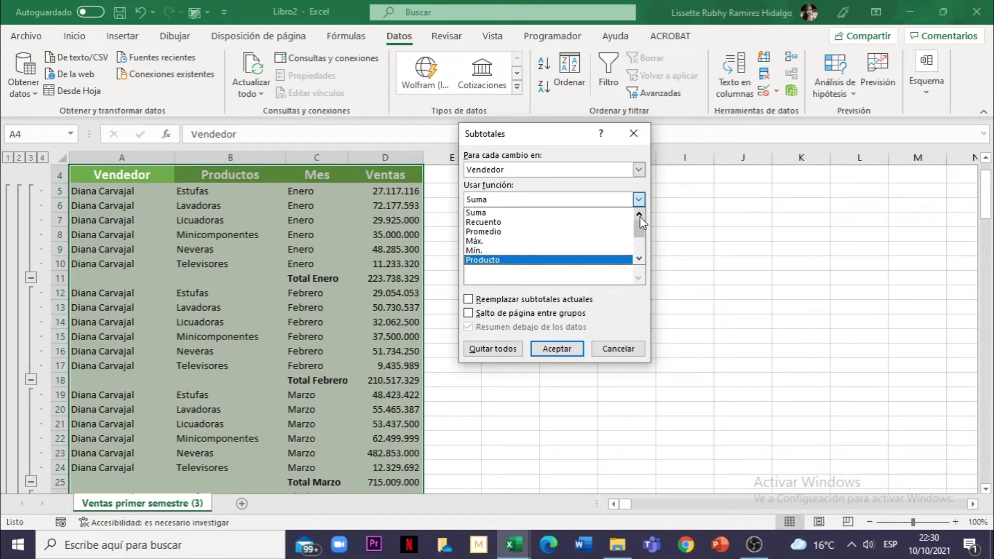
pyautogui.click(481, 222)
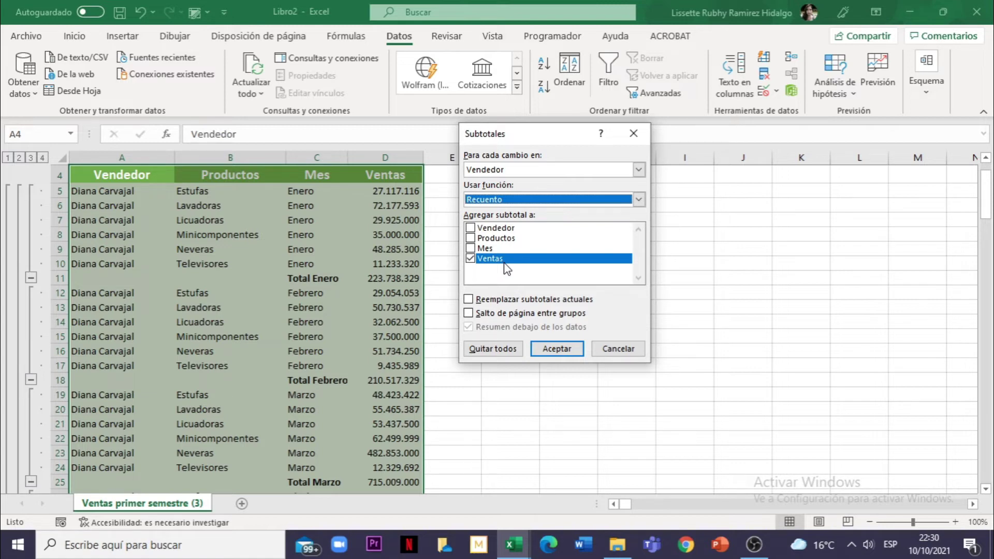
# Count Productos instead of Ventas and apply it as nested per-Vendedor subtotals
pyautogui.click(470, 238)
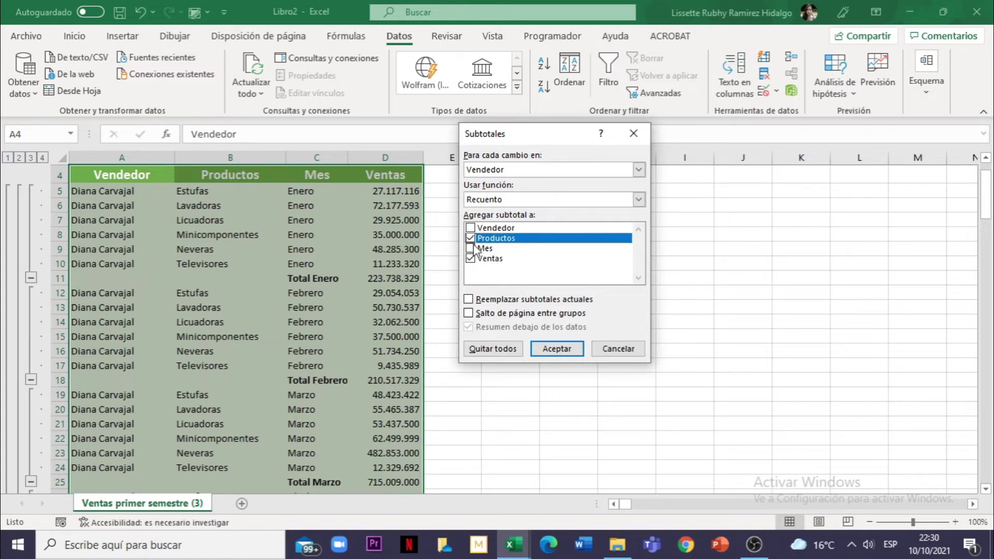
pyautogui.click(470, 259)
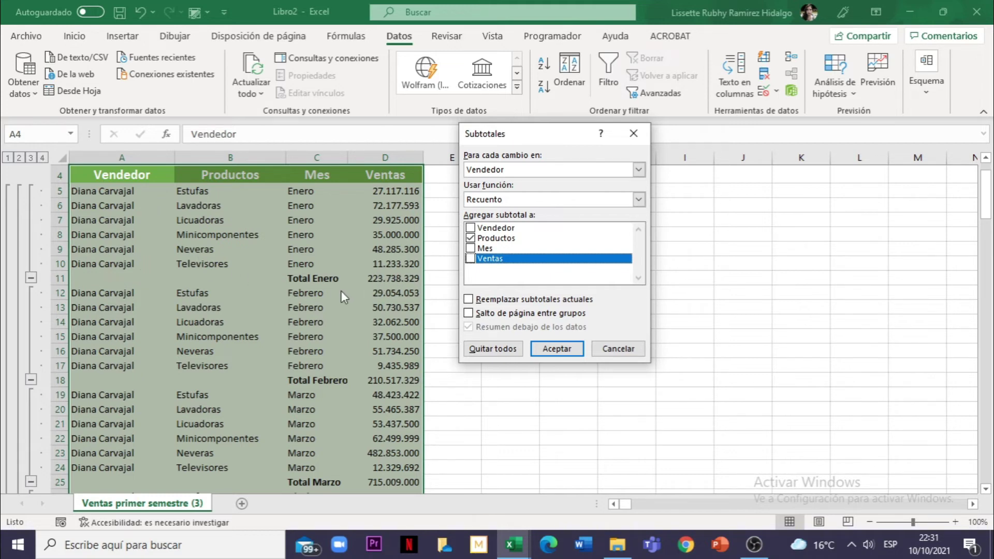
pyautogui.click(569, 352)
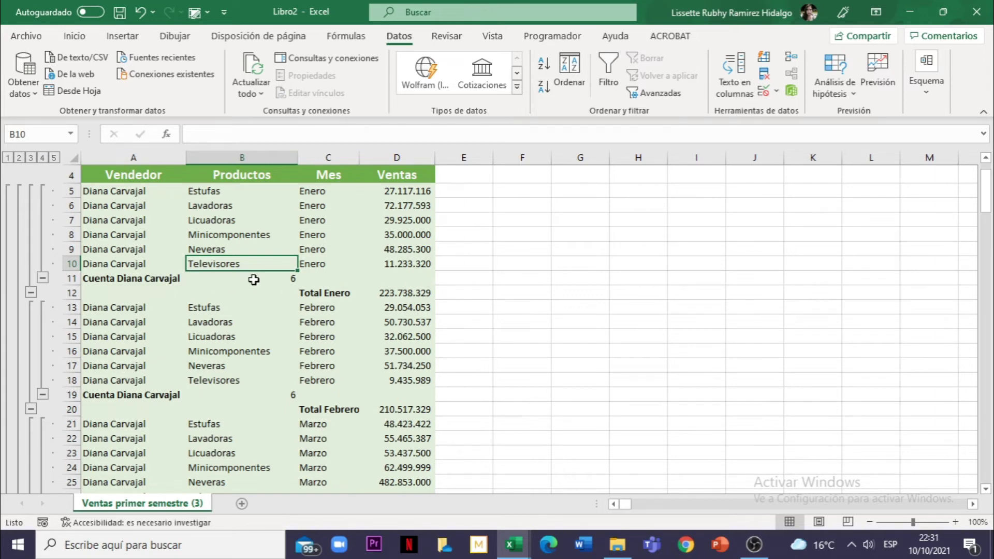
pyautogui.click(275, 282)
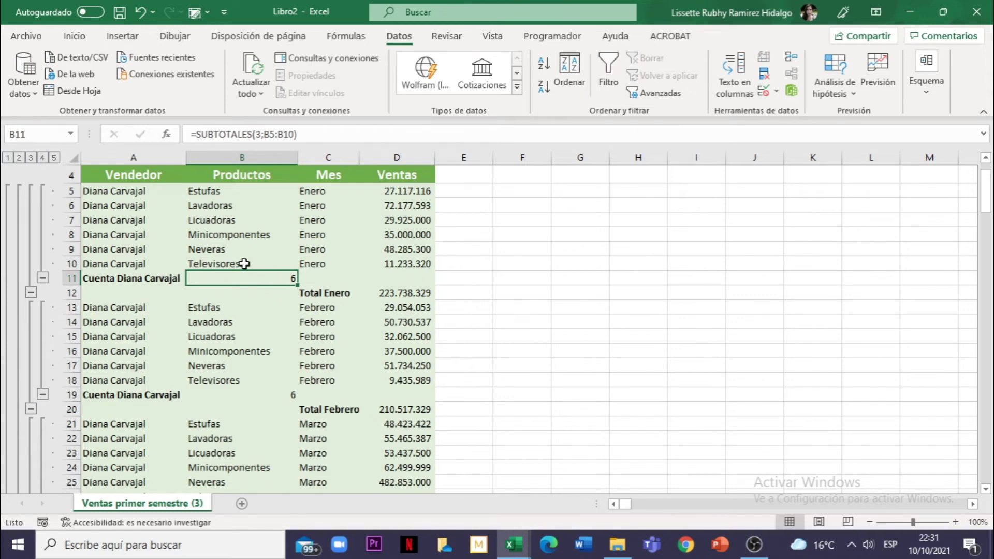
pyautogui.scroll(-2, 295, 289)
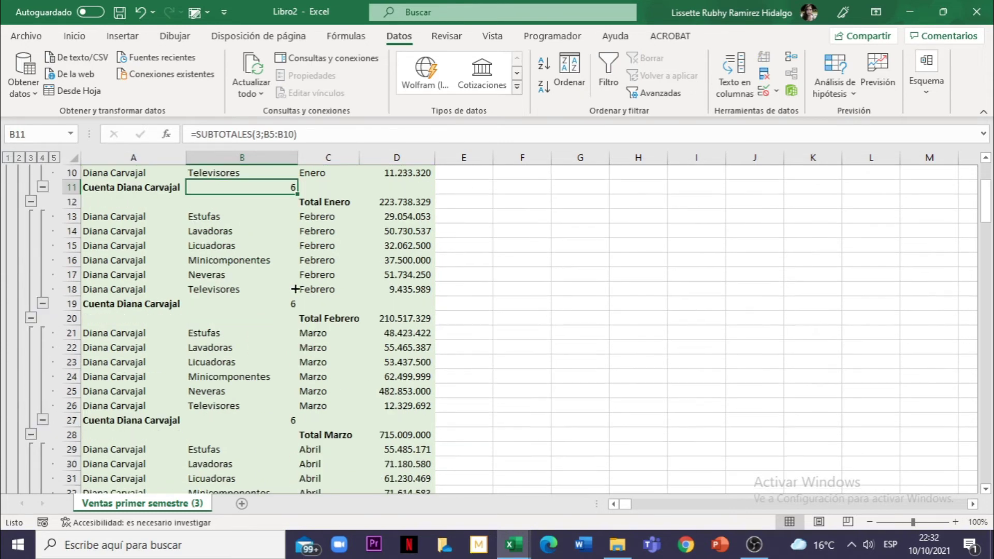
pyautogui.scroll(-1, 295, 289)
pyautogui.scroll(-1, 296, 289)
pyautogui.scroll(-1, 295, 289)
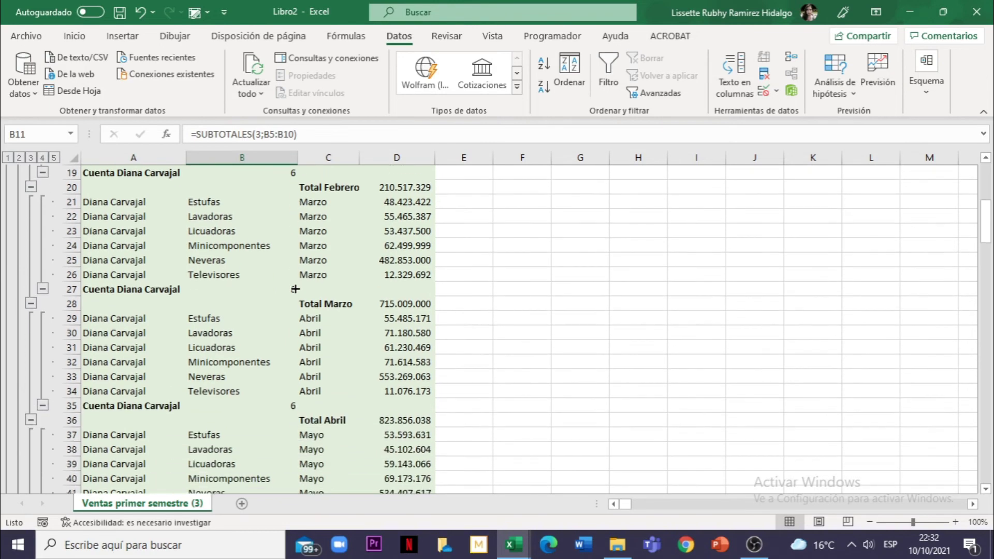
pyautogui.scroll(-2, 295, 289)
pyautogui.scroll(3, 295, 289)
pyautogui.scroll(3, 295, 289)
pyautogui.scroll(2, 295, 289)
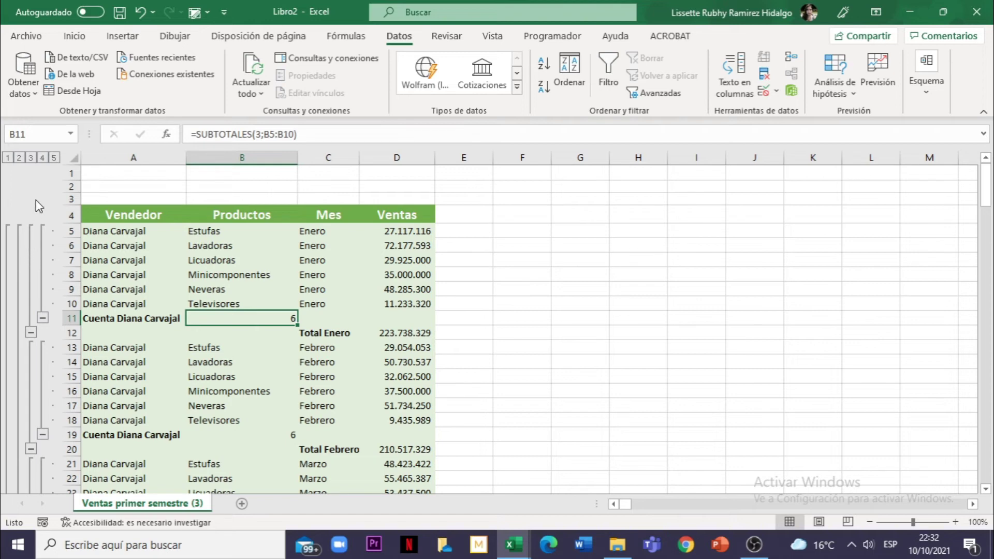
pyautogui.scroll(-1, 36, 205)
pyautogui.scroll(-1, 36, 204)
pyautogui.scroll(-1, 35, 205)
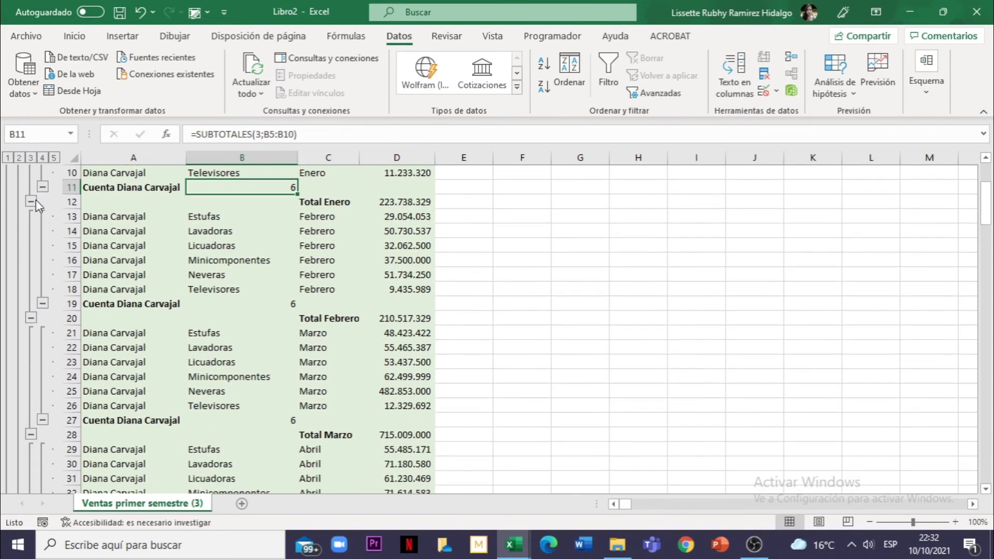
pyautogui.scroll(-1, 36, 202)
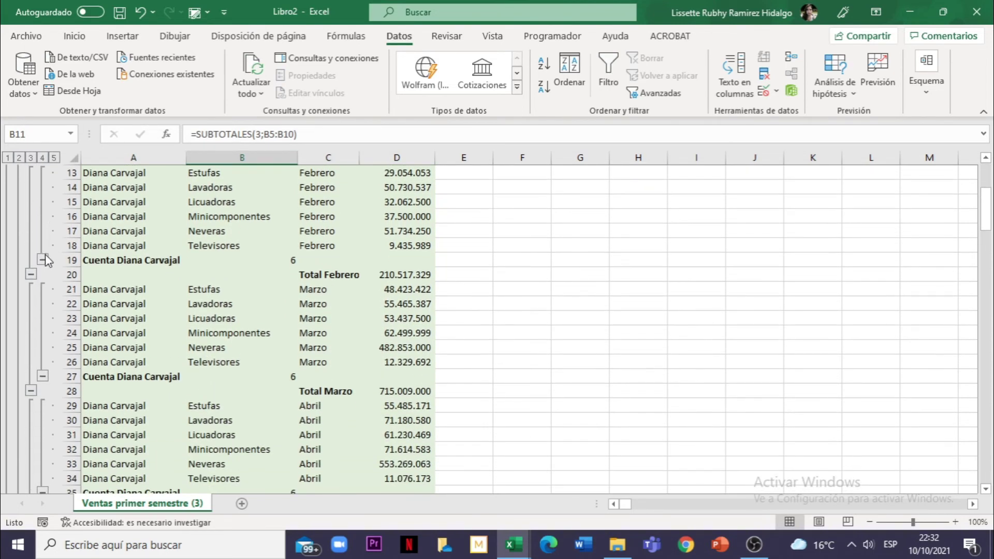
pyautogui.scroll(-1, 46, 268)
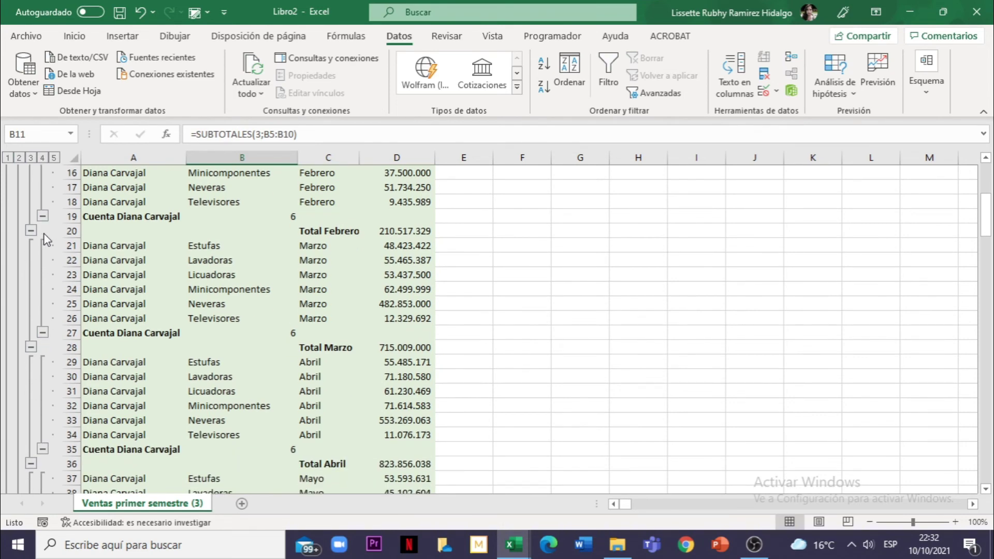
pyautogui.click(42, 217)
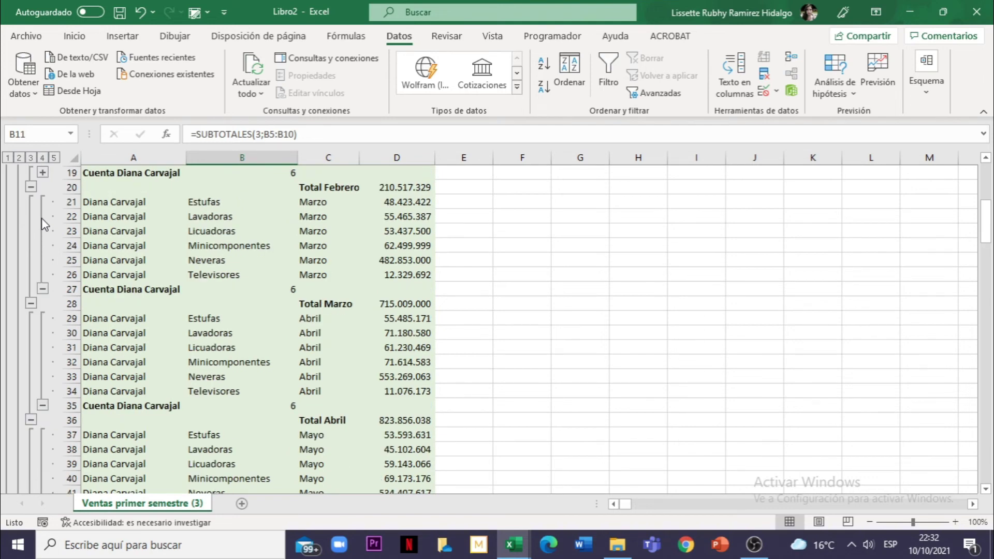
pyautogui.click(43, 288)
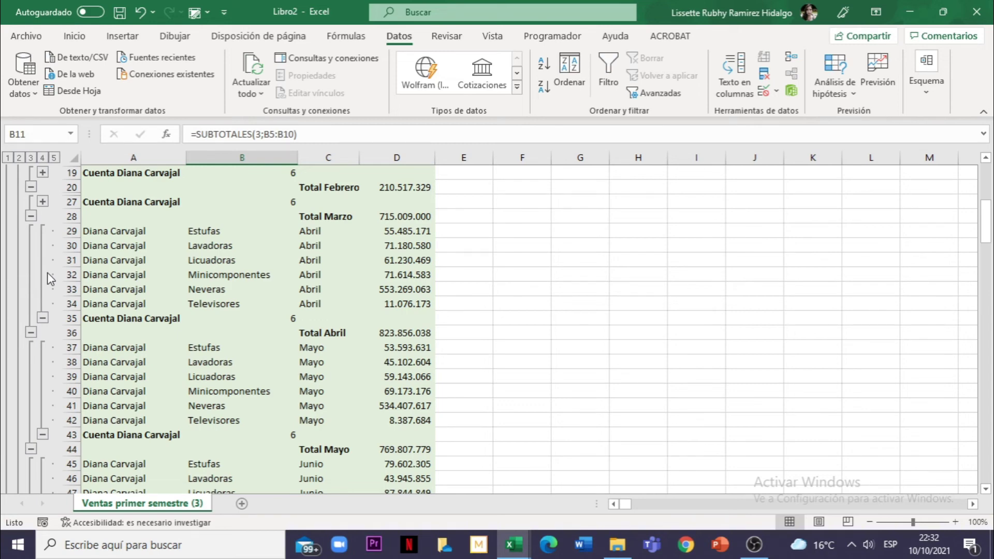
pyautogui.click(42, 157)
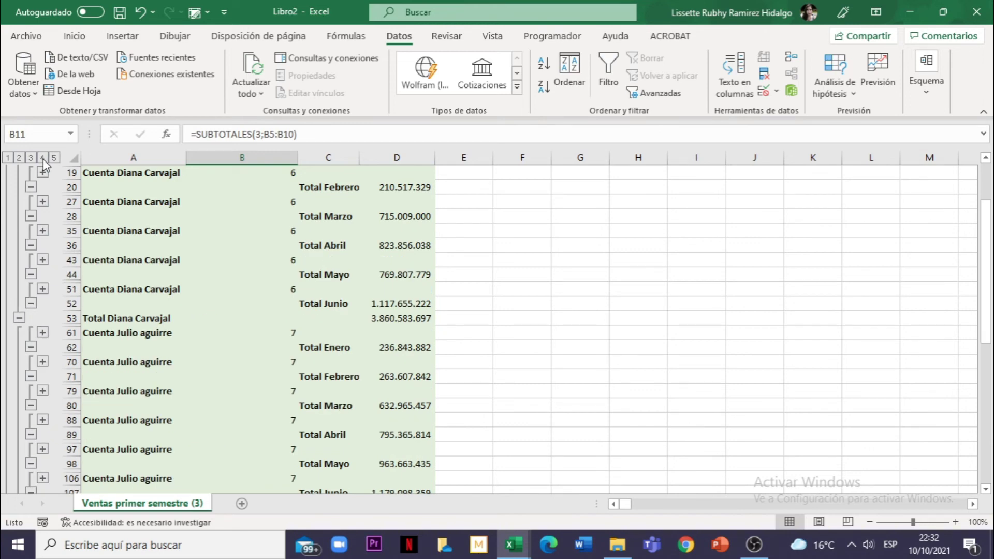
pyautogui.scroll(1, 59, 251)
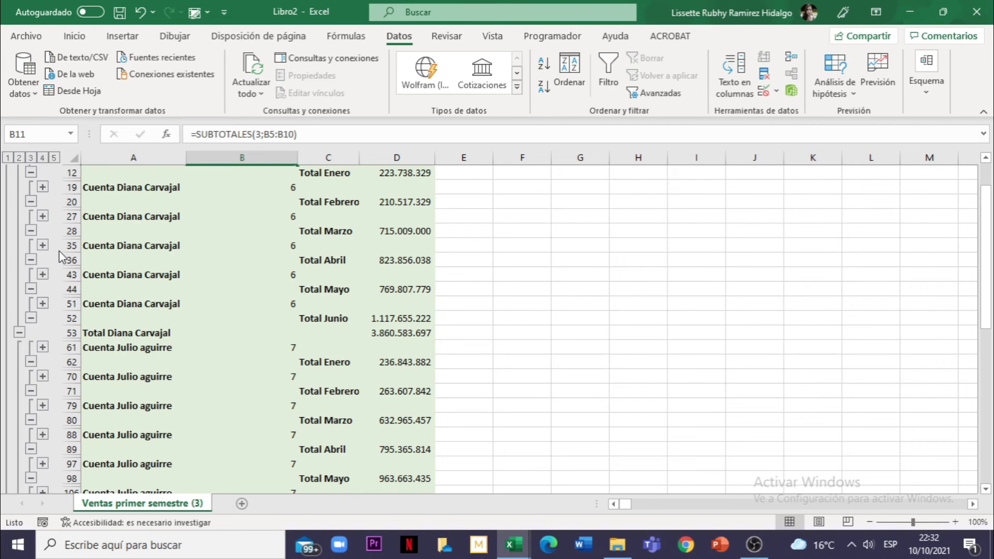
pyautogui.scroll(-1, 59, 251)
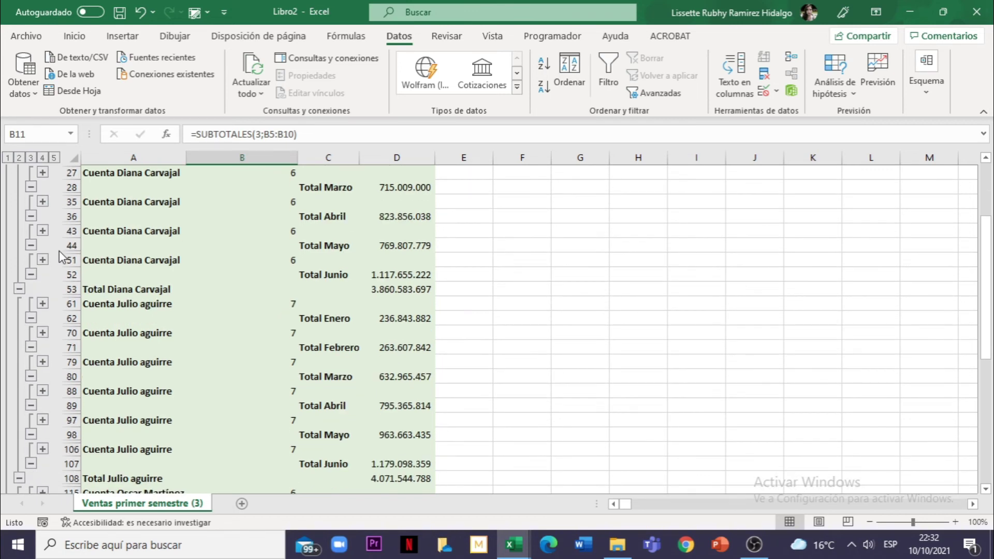
pyautogui.click(55, 158)
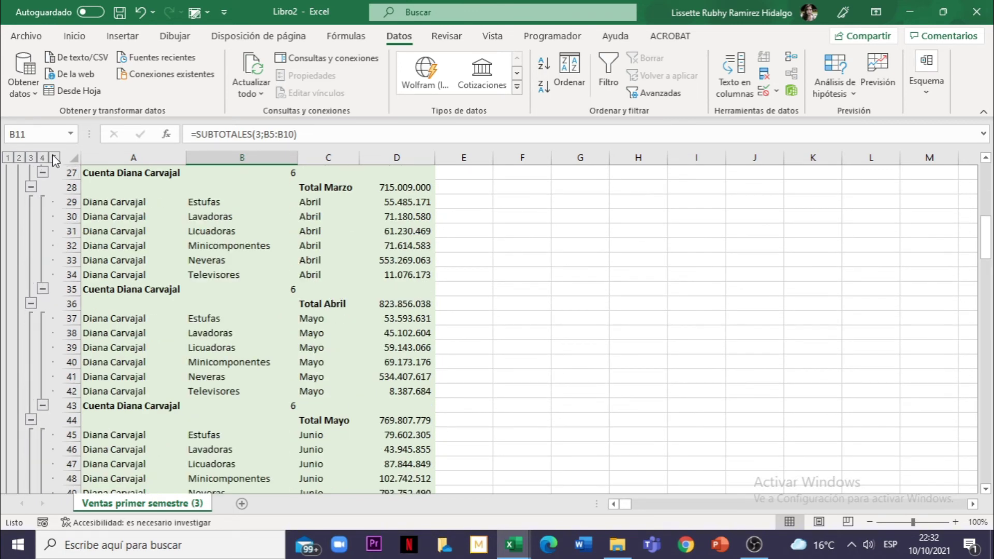
pyautogui.scroll(-1, 482, 295)
pyautogui.scroll(-4, 521, 295)
pyautogui.scroll(-2, 522, 296)
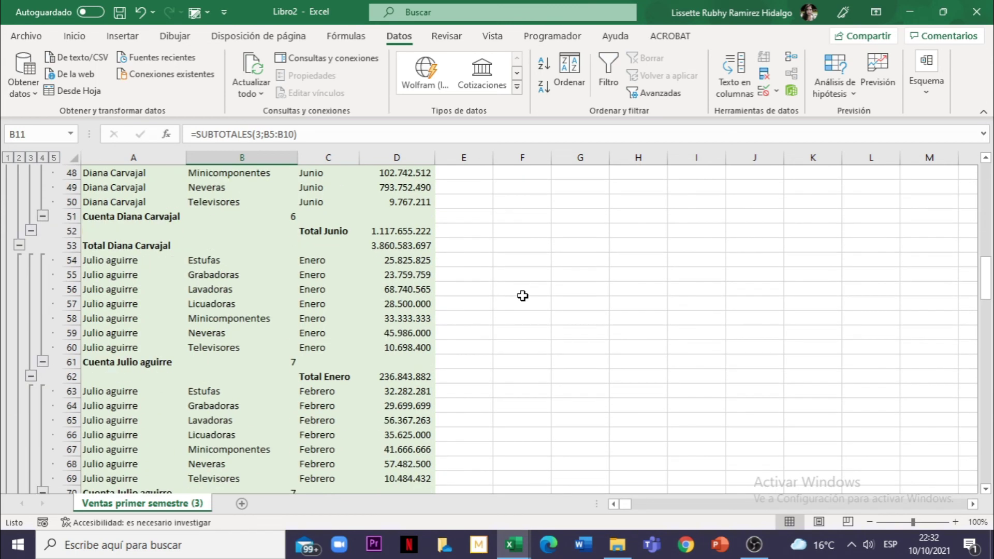
pyautogui.scroll(-1, 522, 295)
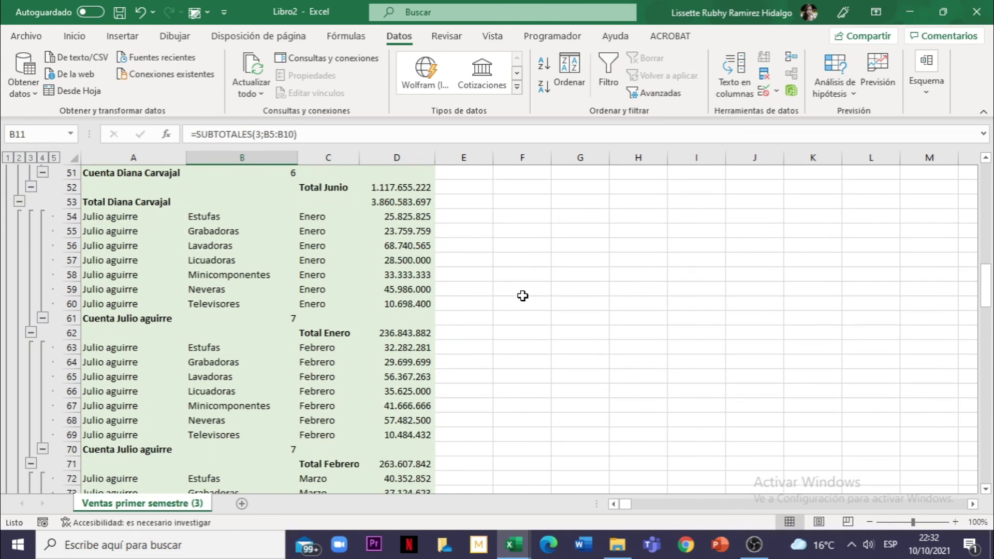
pyautogui.scroll(-1, 522, 296)
pyautogui.scroll(-1, 522, 295)
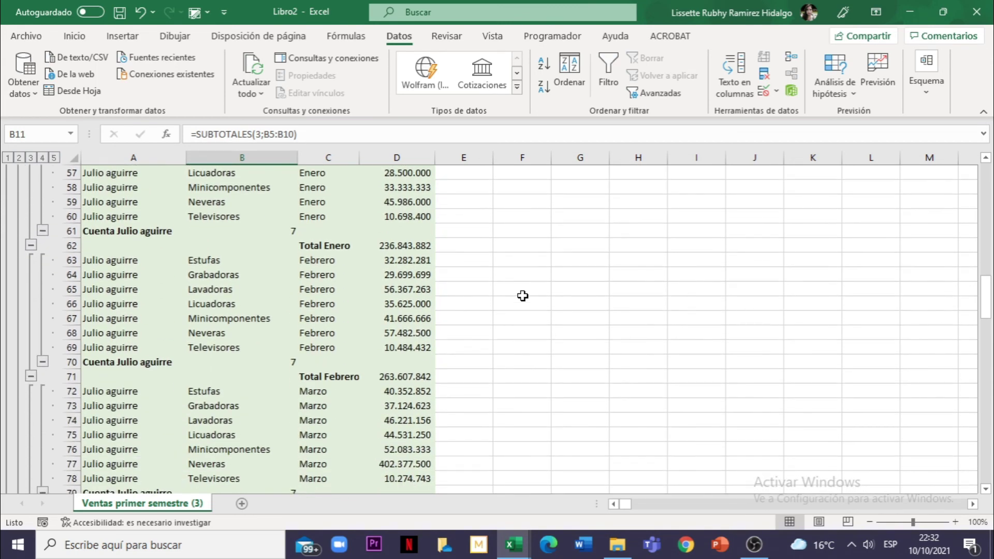
pyautogui.scroll(2, 522, 296)
pyautogui.scroll(3, 523, 296)
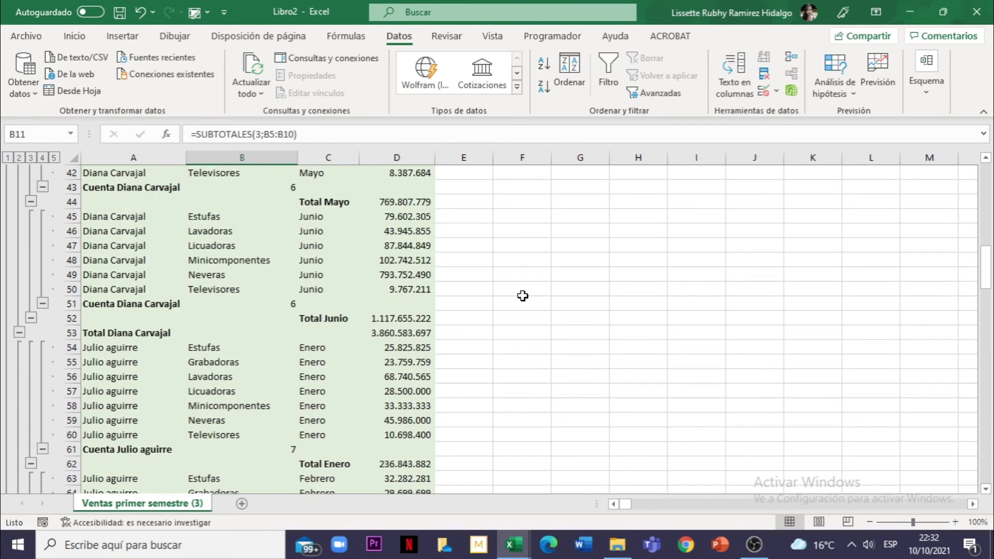
pyautogui.scroll(1, 523, 296)
pyautogui.scroll(2, 522, 296)
pyautogui.scroll(3, 522, 296)
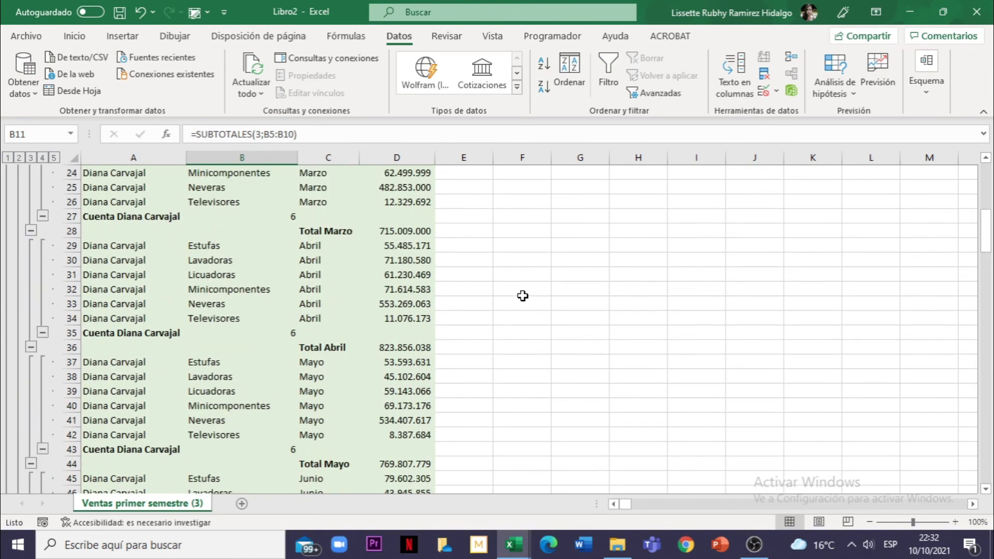
pyautogui.scroll(2, 522, 296)
pyautogui.scroll(4, 522, 296)
pyautogui.scroll(2, 522, 295)
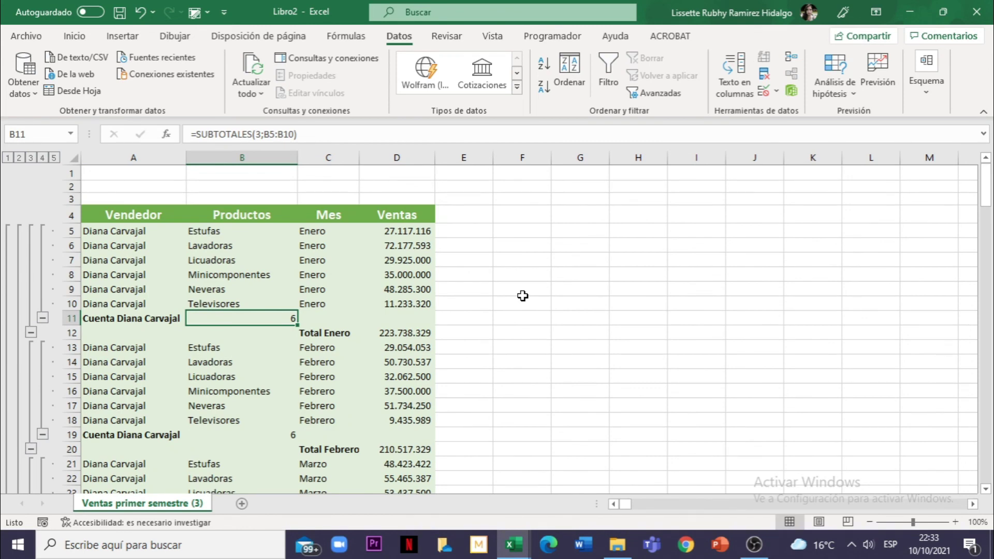
pyautogui.scroll(-3, 522, 296)
pyautogui.scroll(-2, 522, 295)
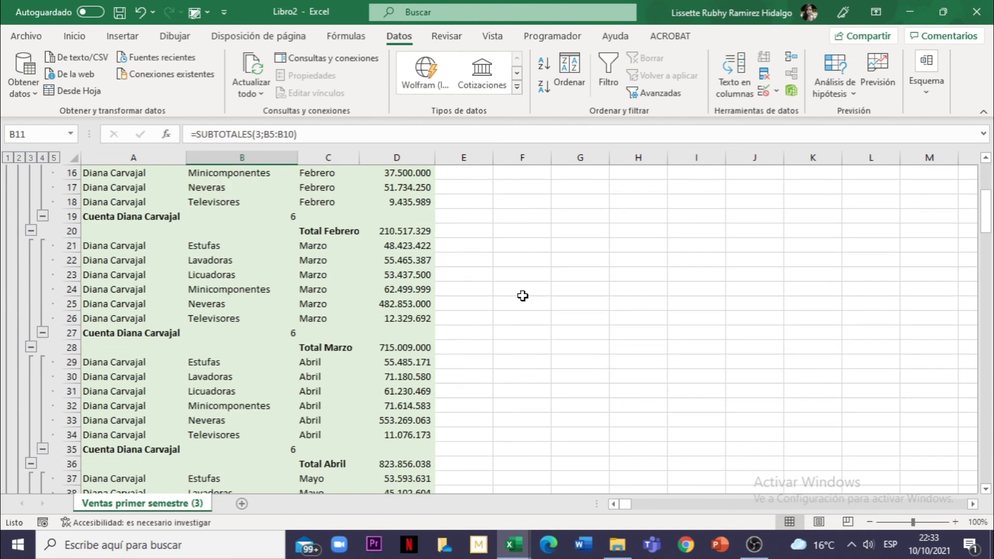
pyautogui.scroll(-2, 522, 296)
pyautogui.scroll(-2, 522, 295)
pyautogui.scroll(-2, 522, 295)
pyautogui.scroll(-2, 523, 296)
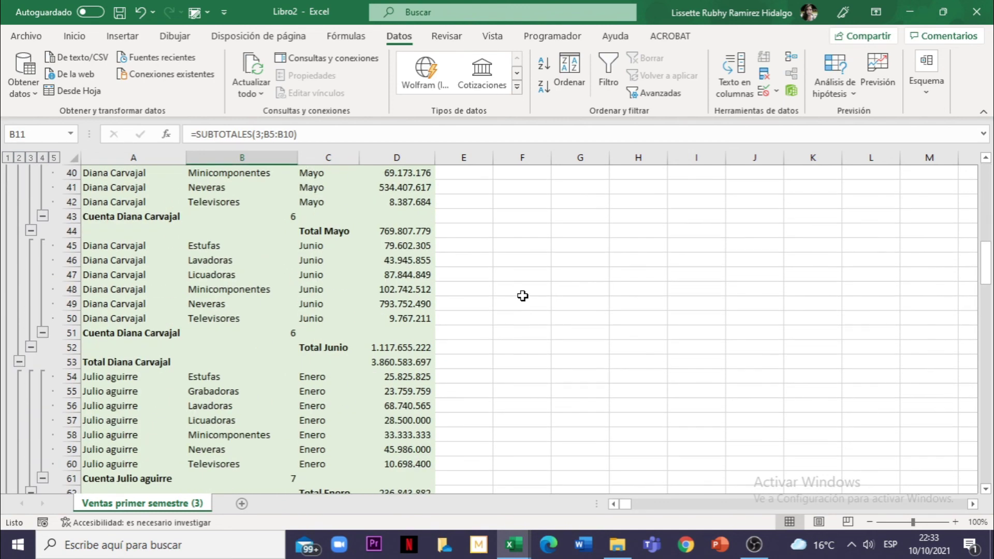